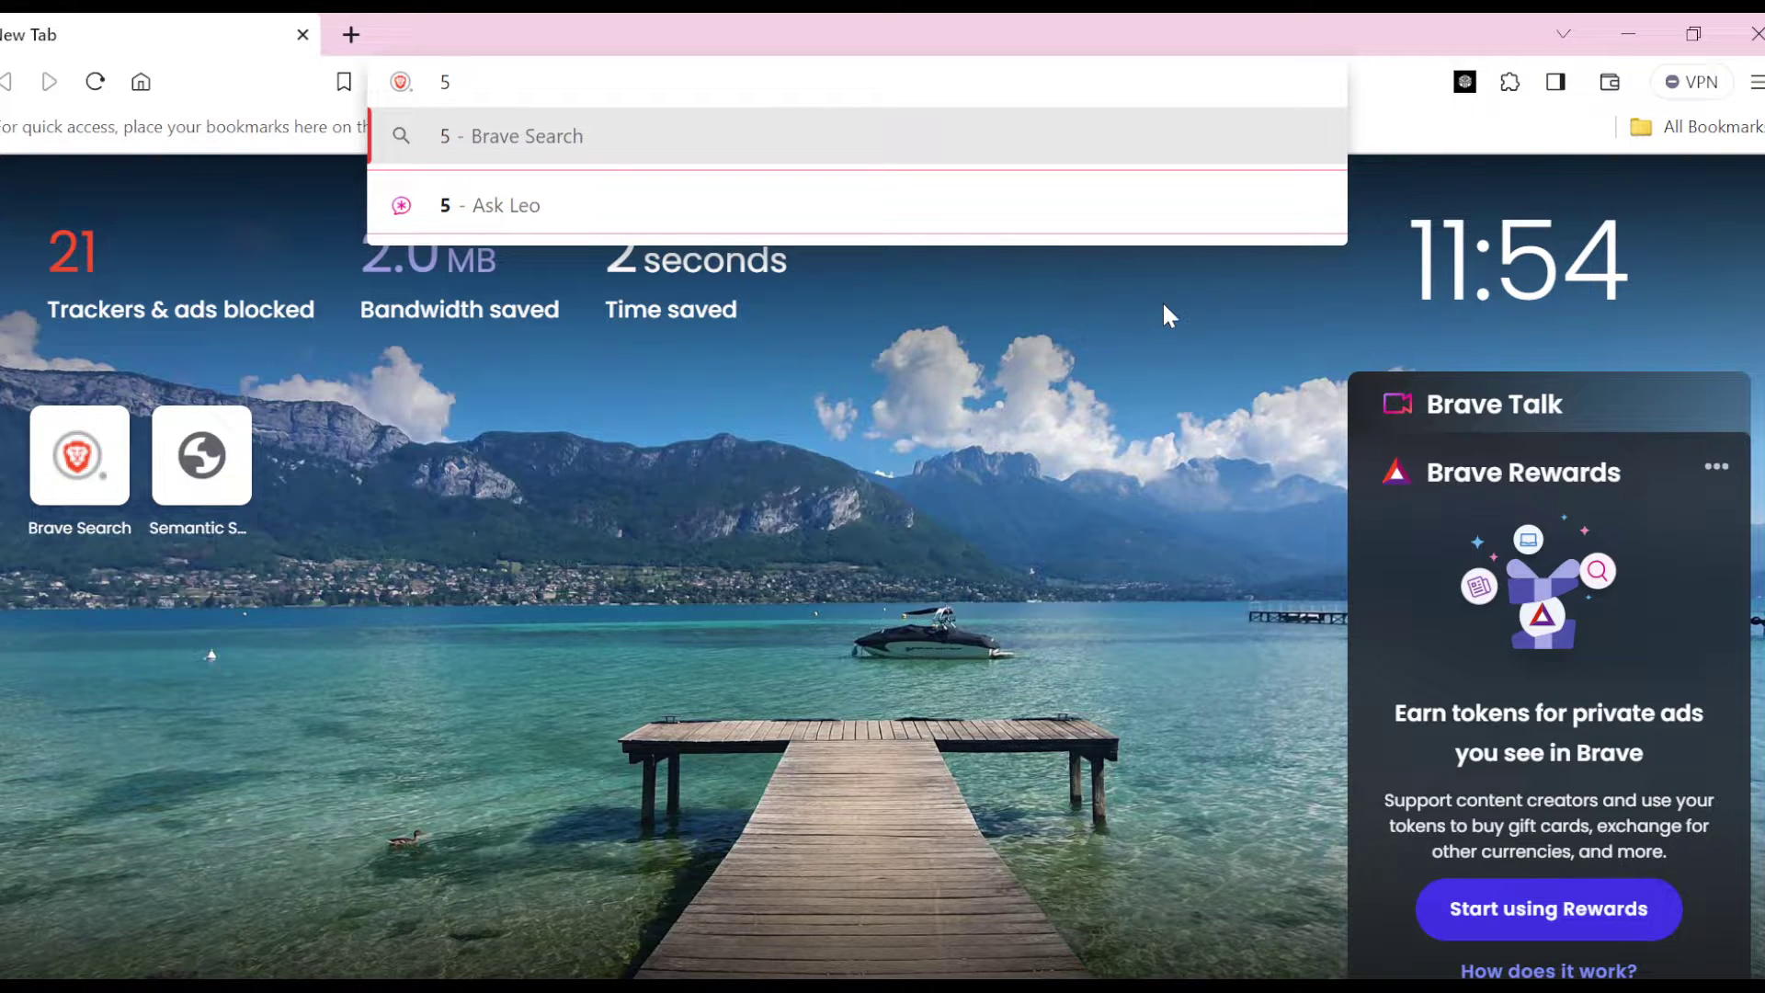
- Clear the stray character and load brave://settings in the current tab
{"action": "key", "text": "BackSpace"}
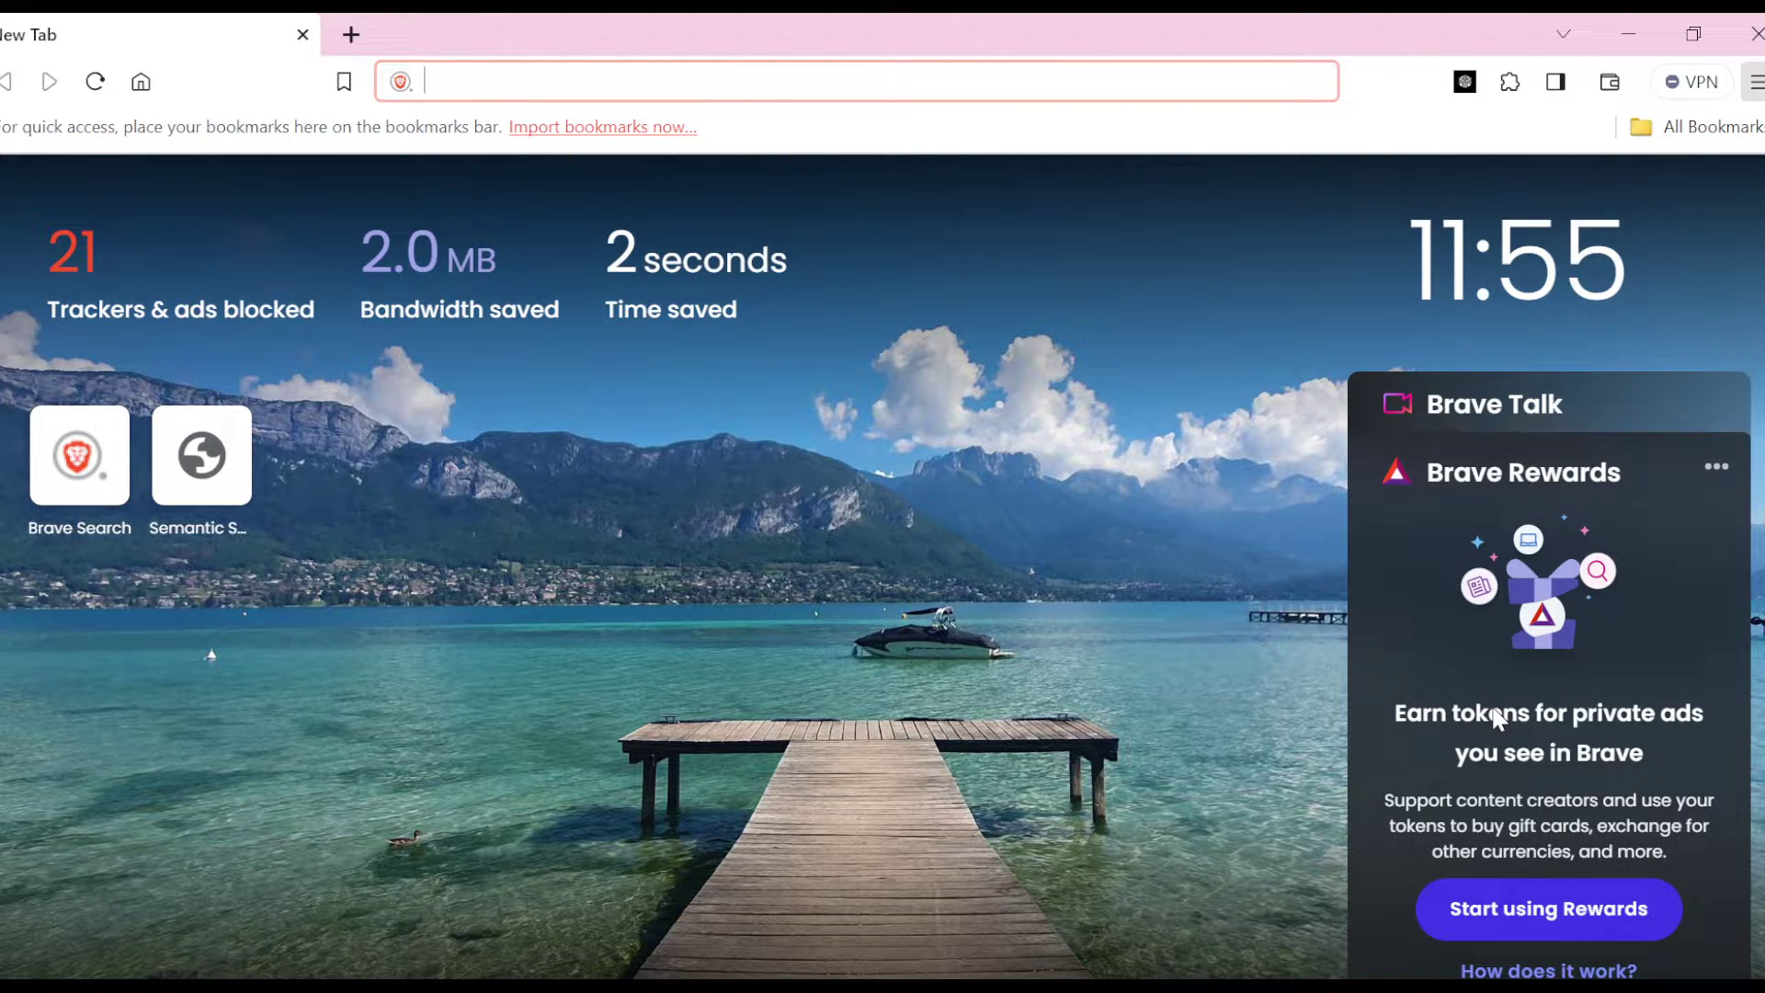
{"action": "type", "text": "brave://settings"}
{"action": "key", "text": "Return"}
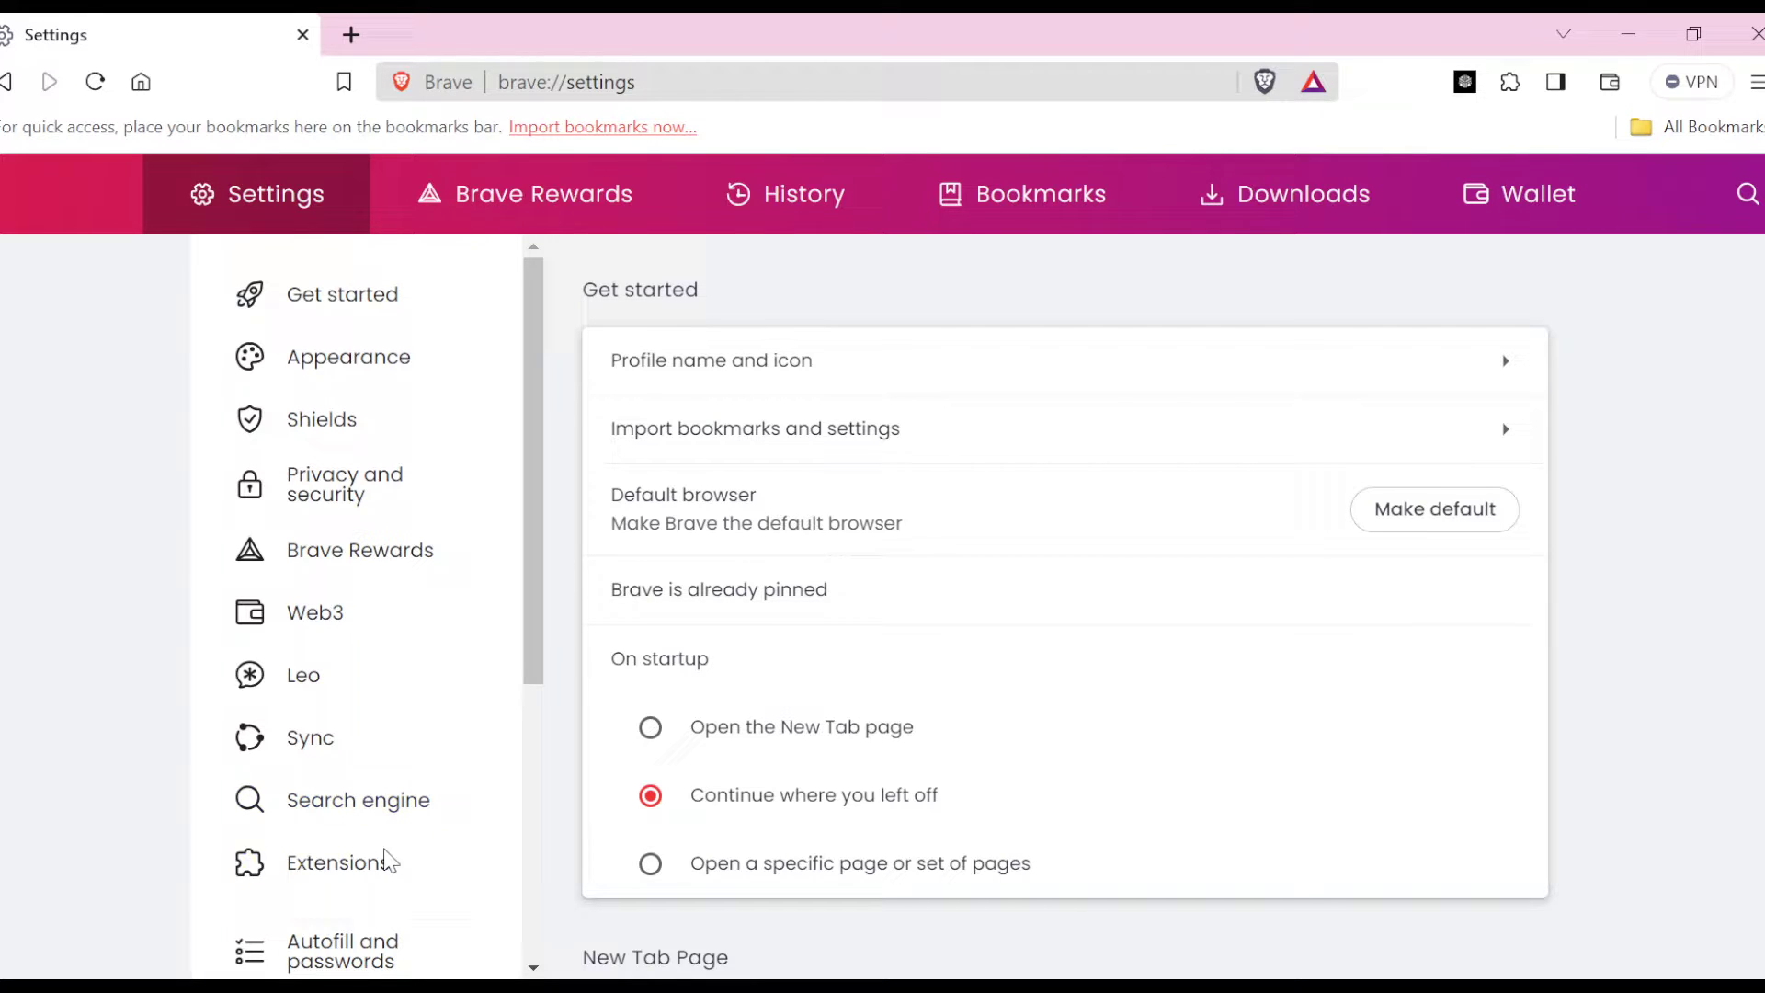
- Visit the Extensions settings and its extension Keyboard shortcuts page
{"action": "left_click", "coordinate": [379, 886]}
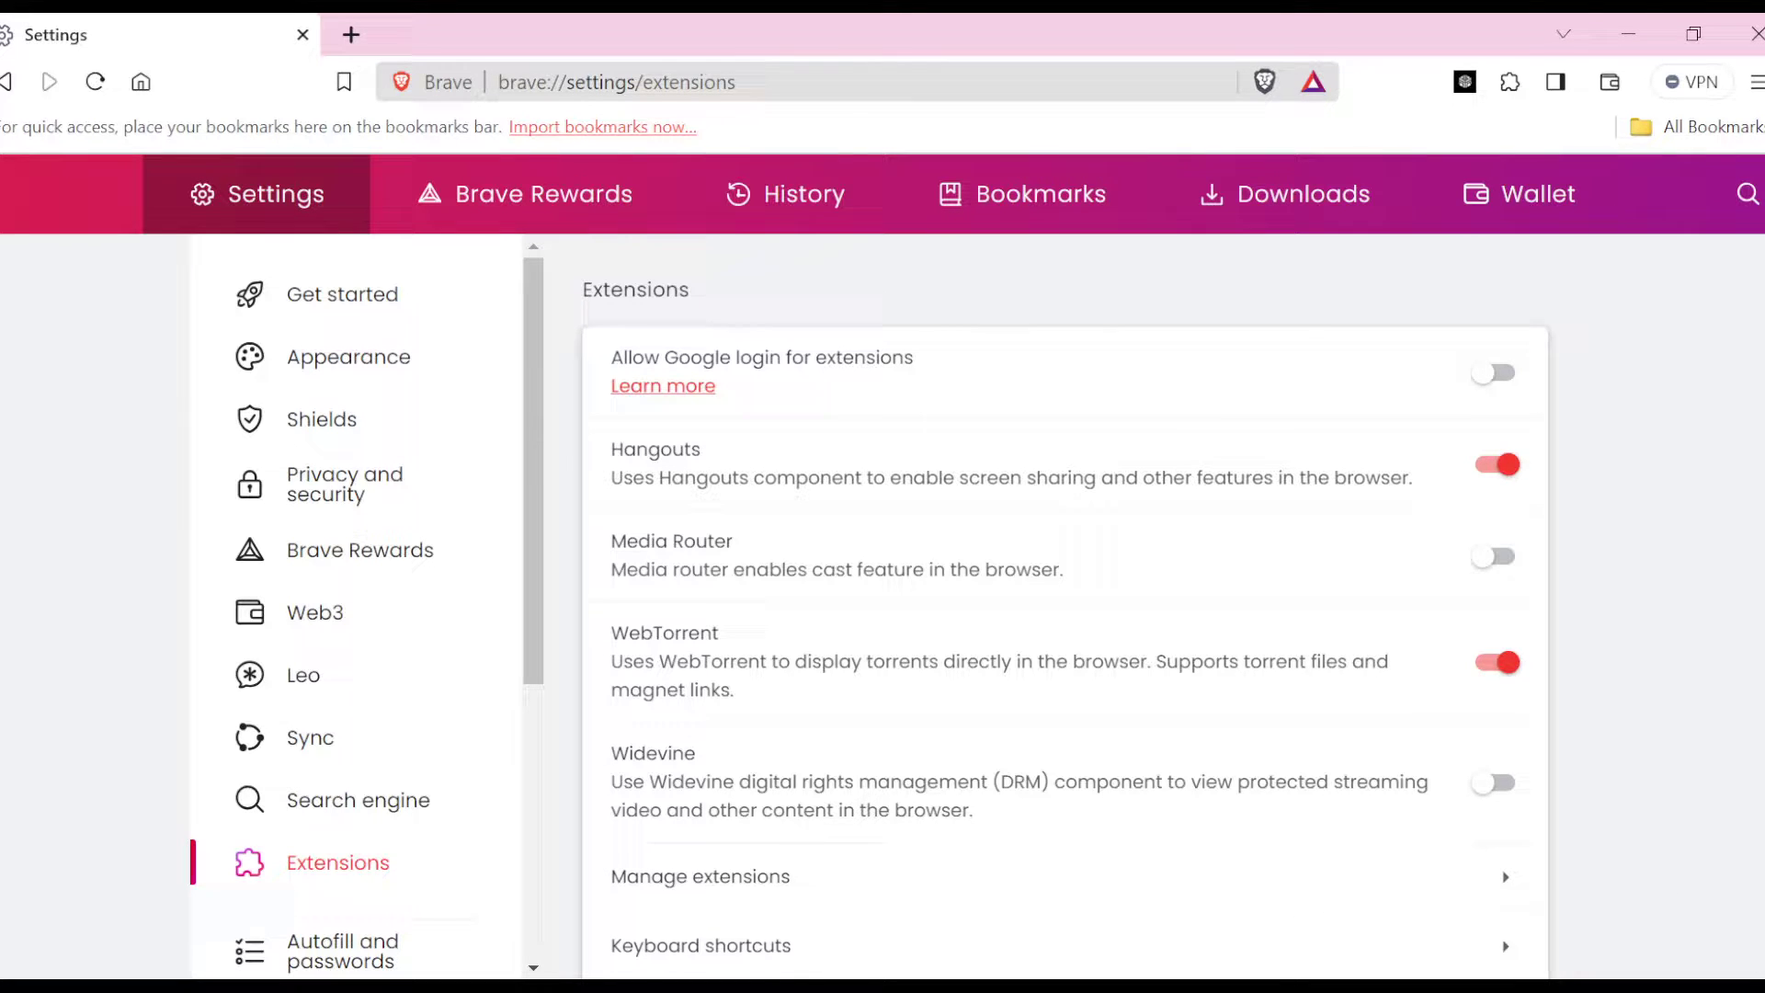
{"action": "scroll", "coordinate": [1067, 612], "scroll_direction": "down", "scroll_amount": 1}
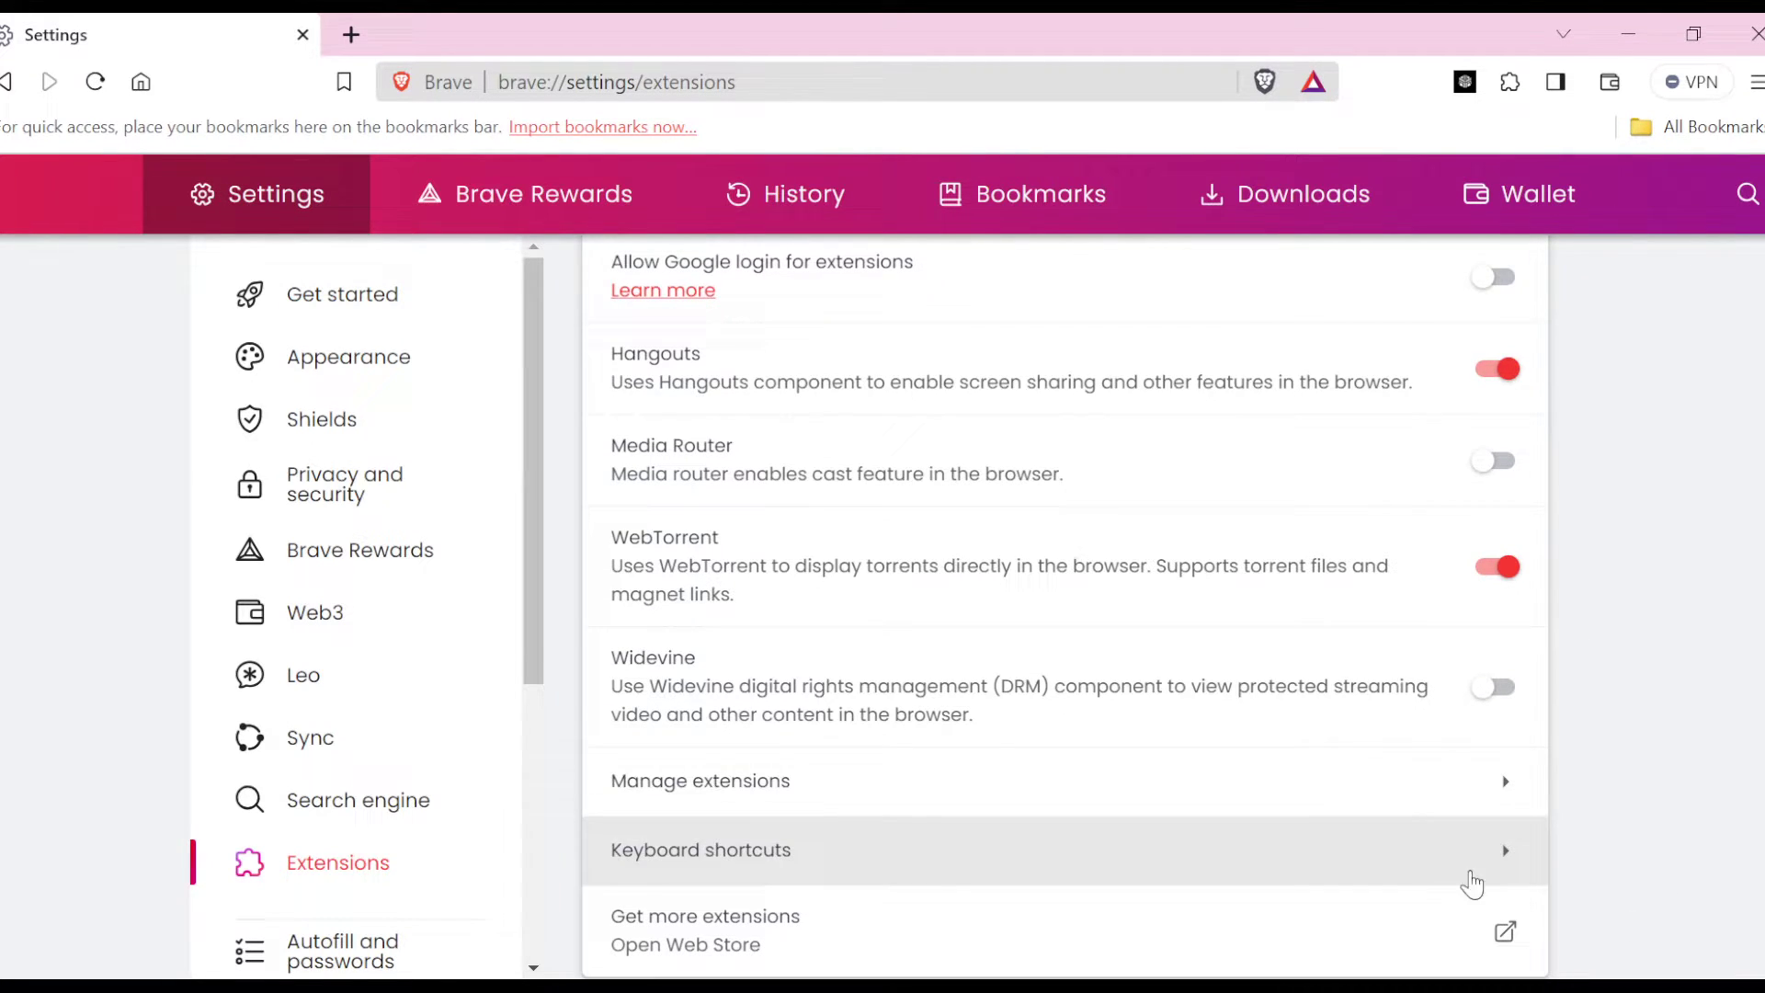
{"action": "left_click", "coordinate": [1449, 861]}
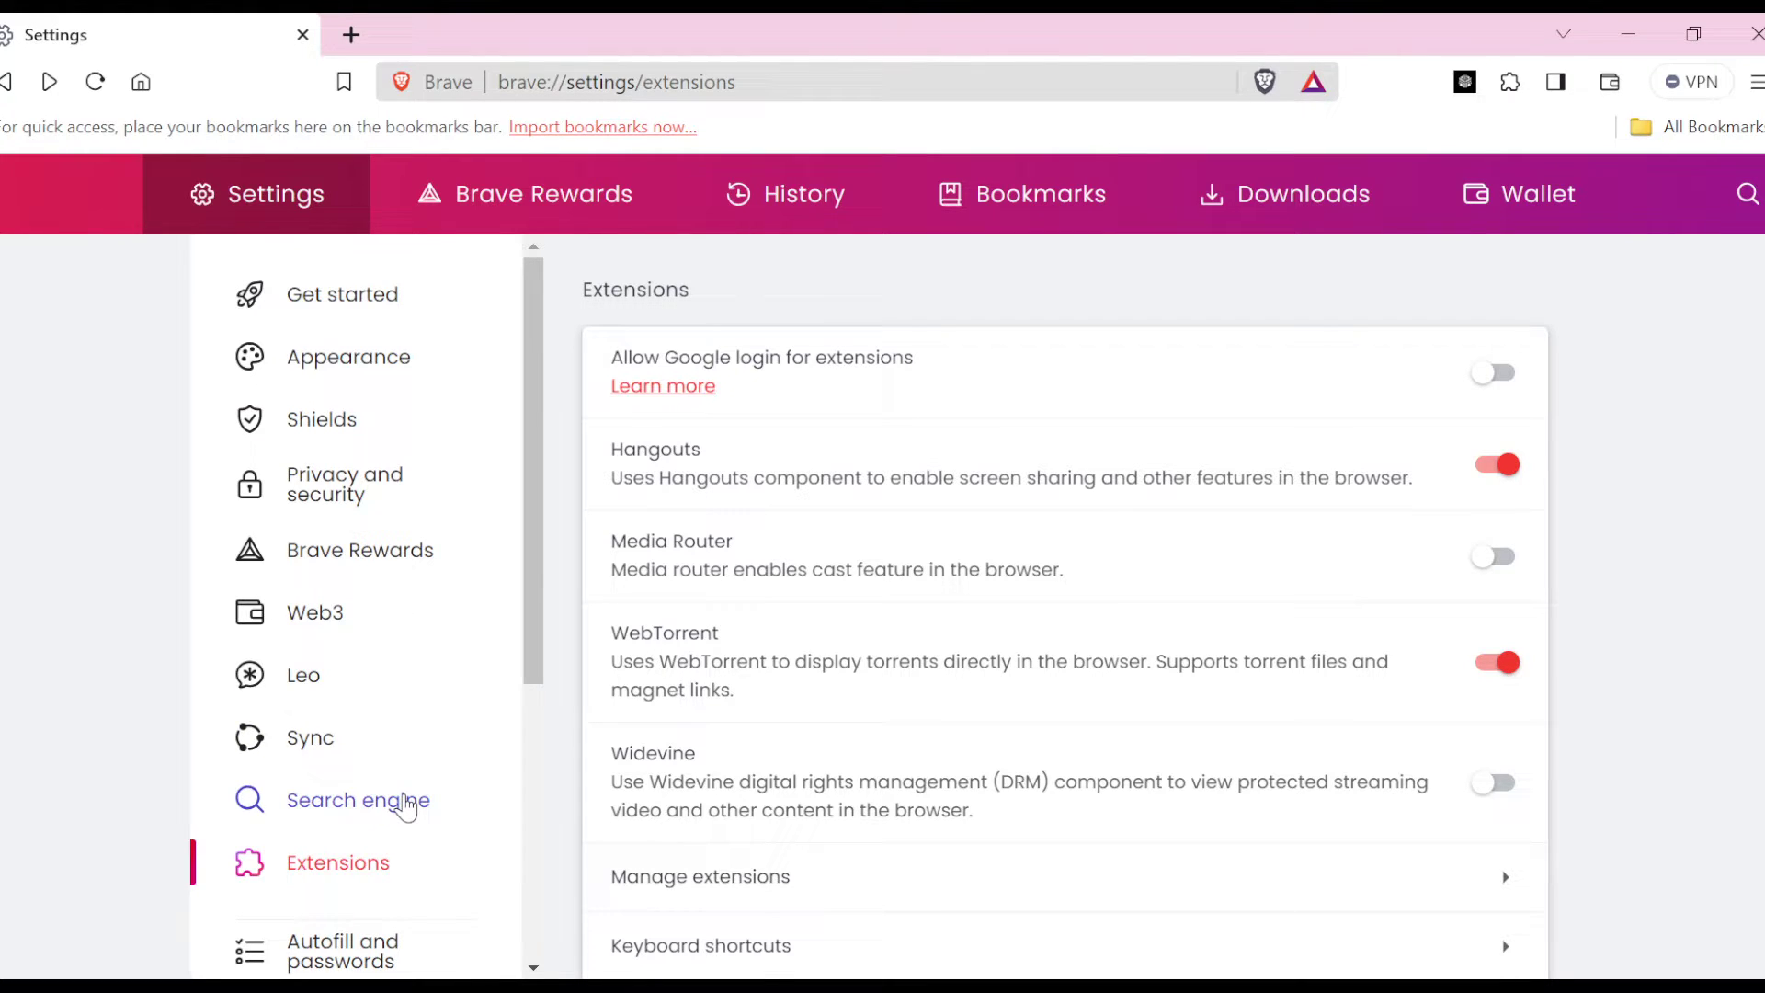
- Go to Search engine settings, then the Manage search engines and site search page
{"action": "left_click", "coordinate": [405, 807]}
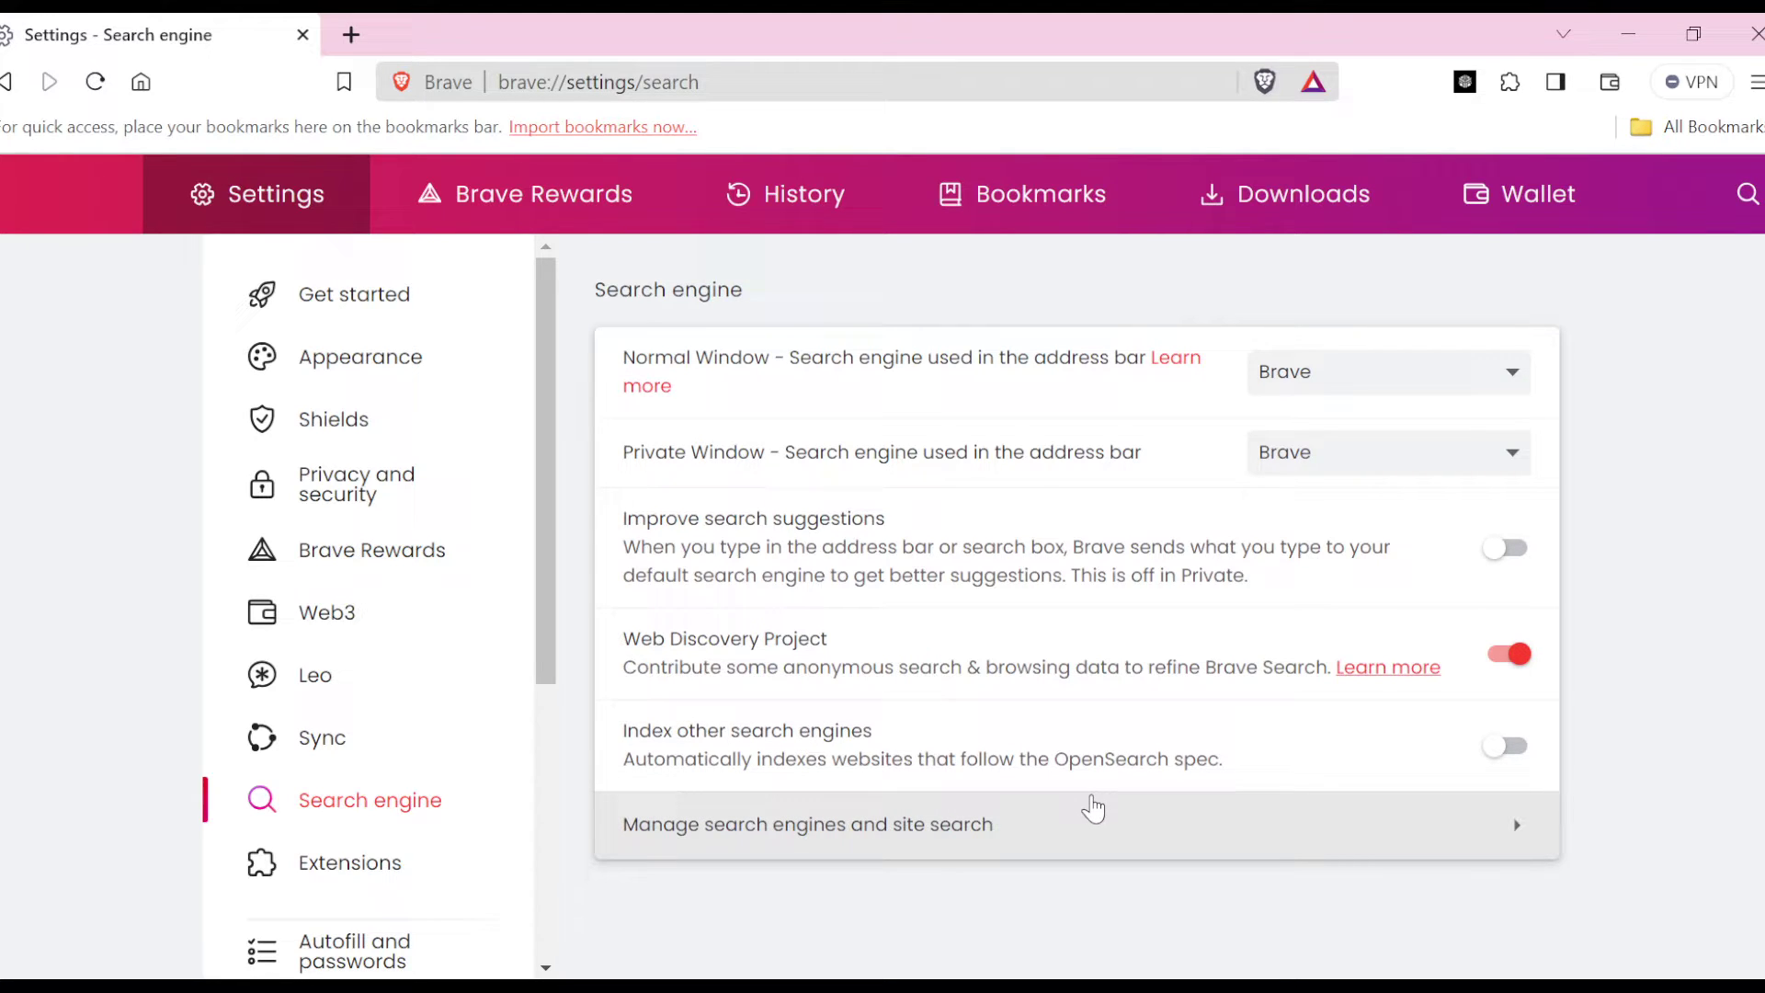
{"action": "left_click", "coordinate": [1091, 800]}
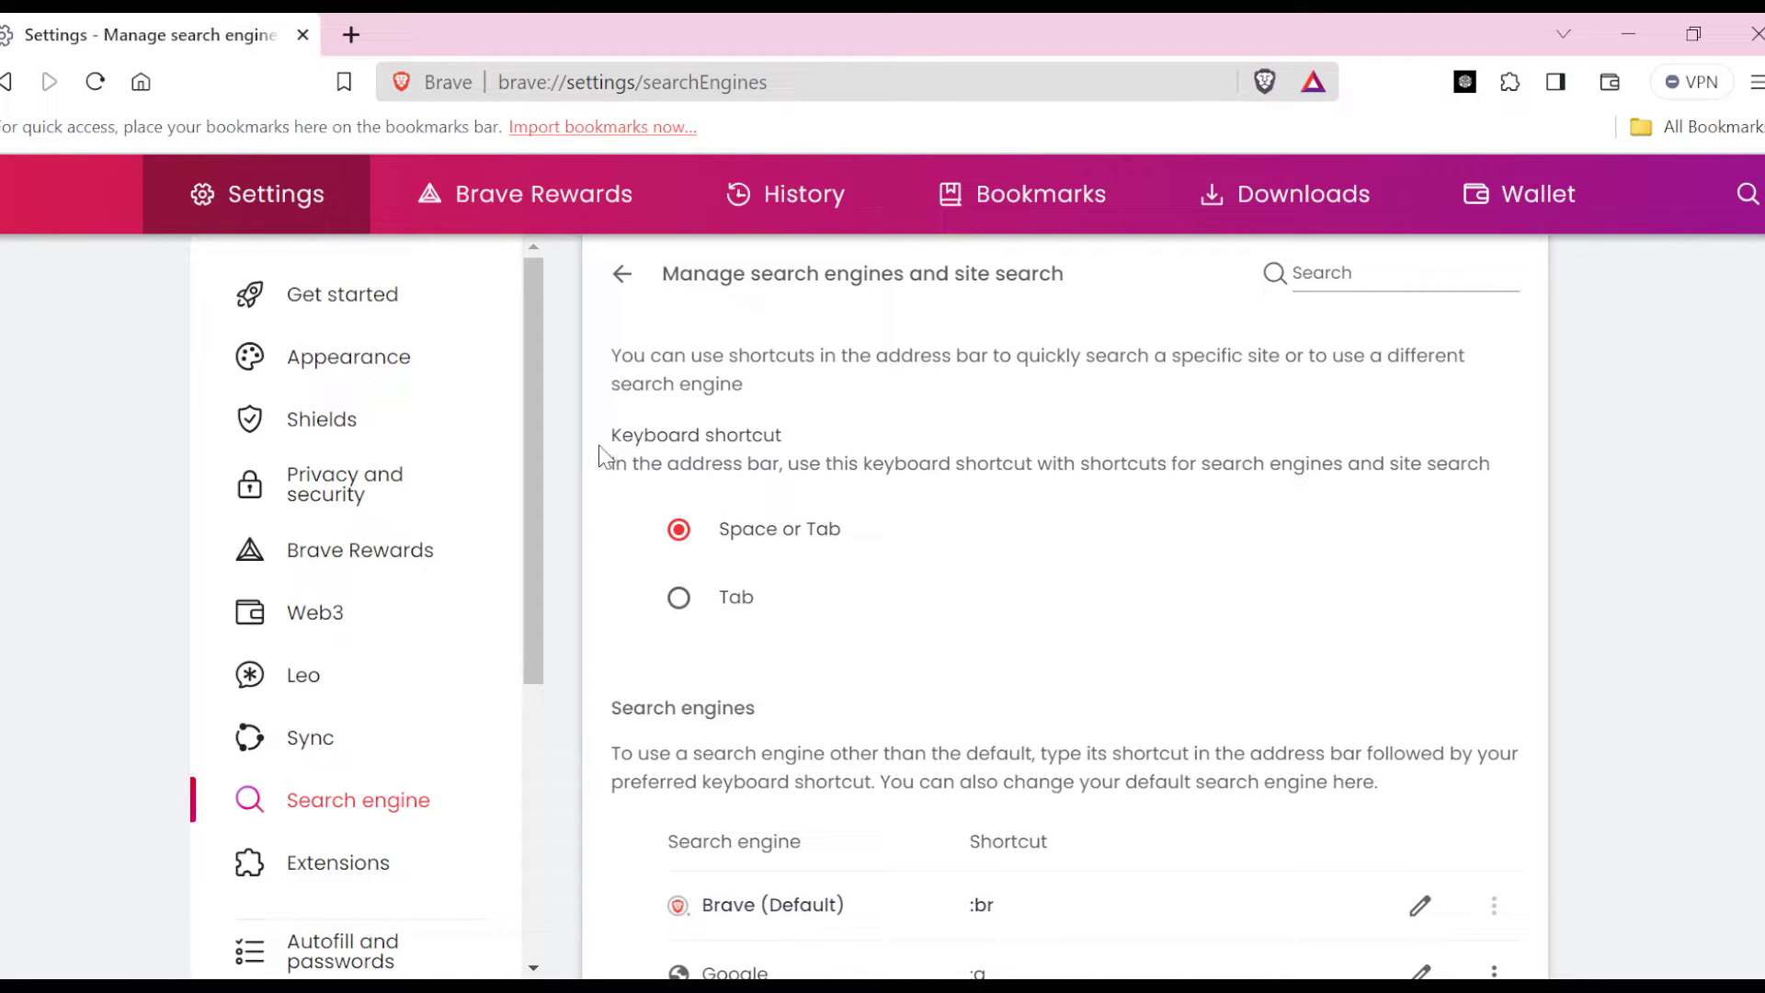
{"action": "mouse_move", "coordinate": [611, 434]}
{"action": "left_mouse_down"}
{"action": "mouse_move", "coordinate": [767, 466]}
{"action": "mouse_move", "coordinate": [852, 515]}
{"action": "left_mouse_up"}
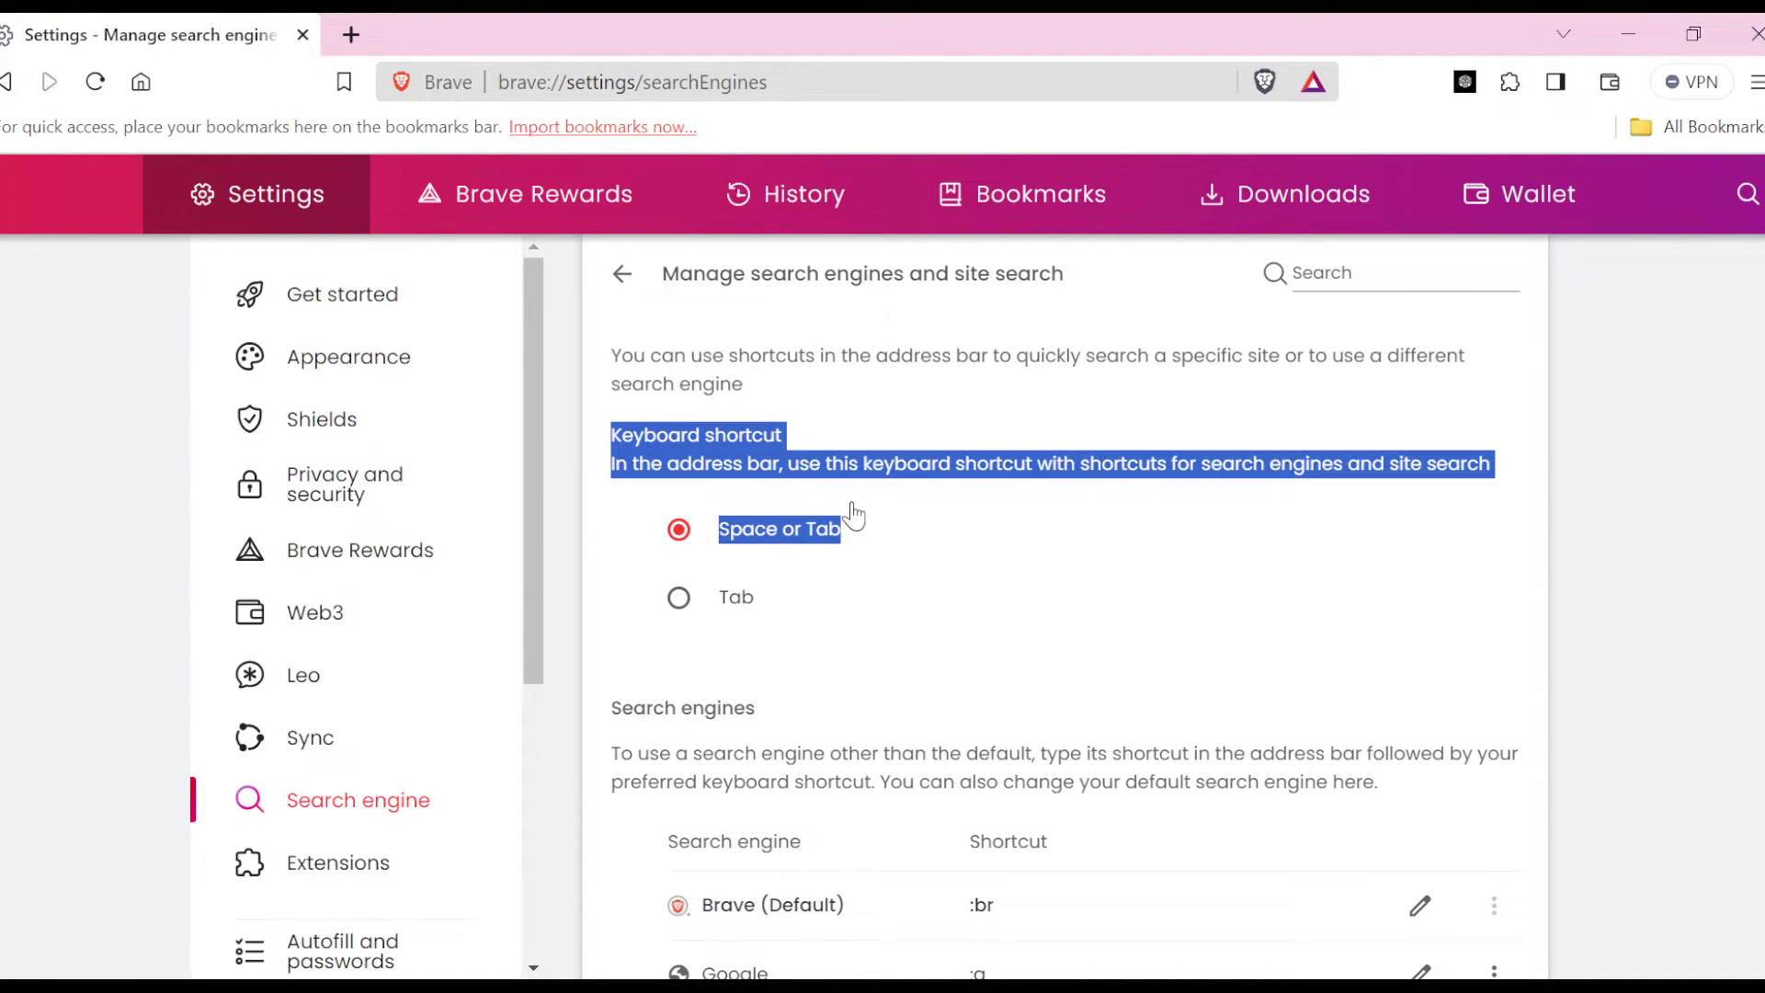
{"action": "left_click", "coordinate": [851, 514]}
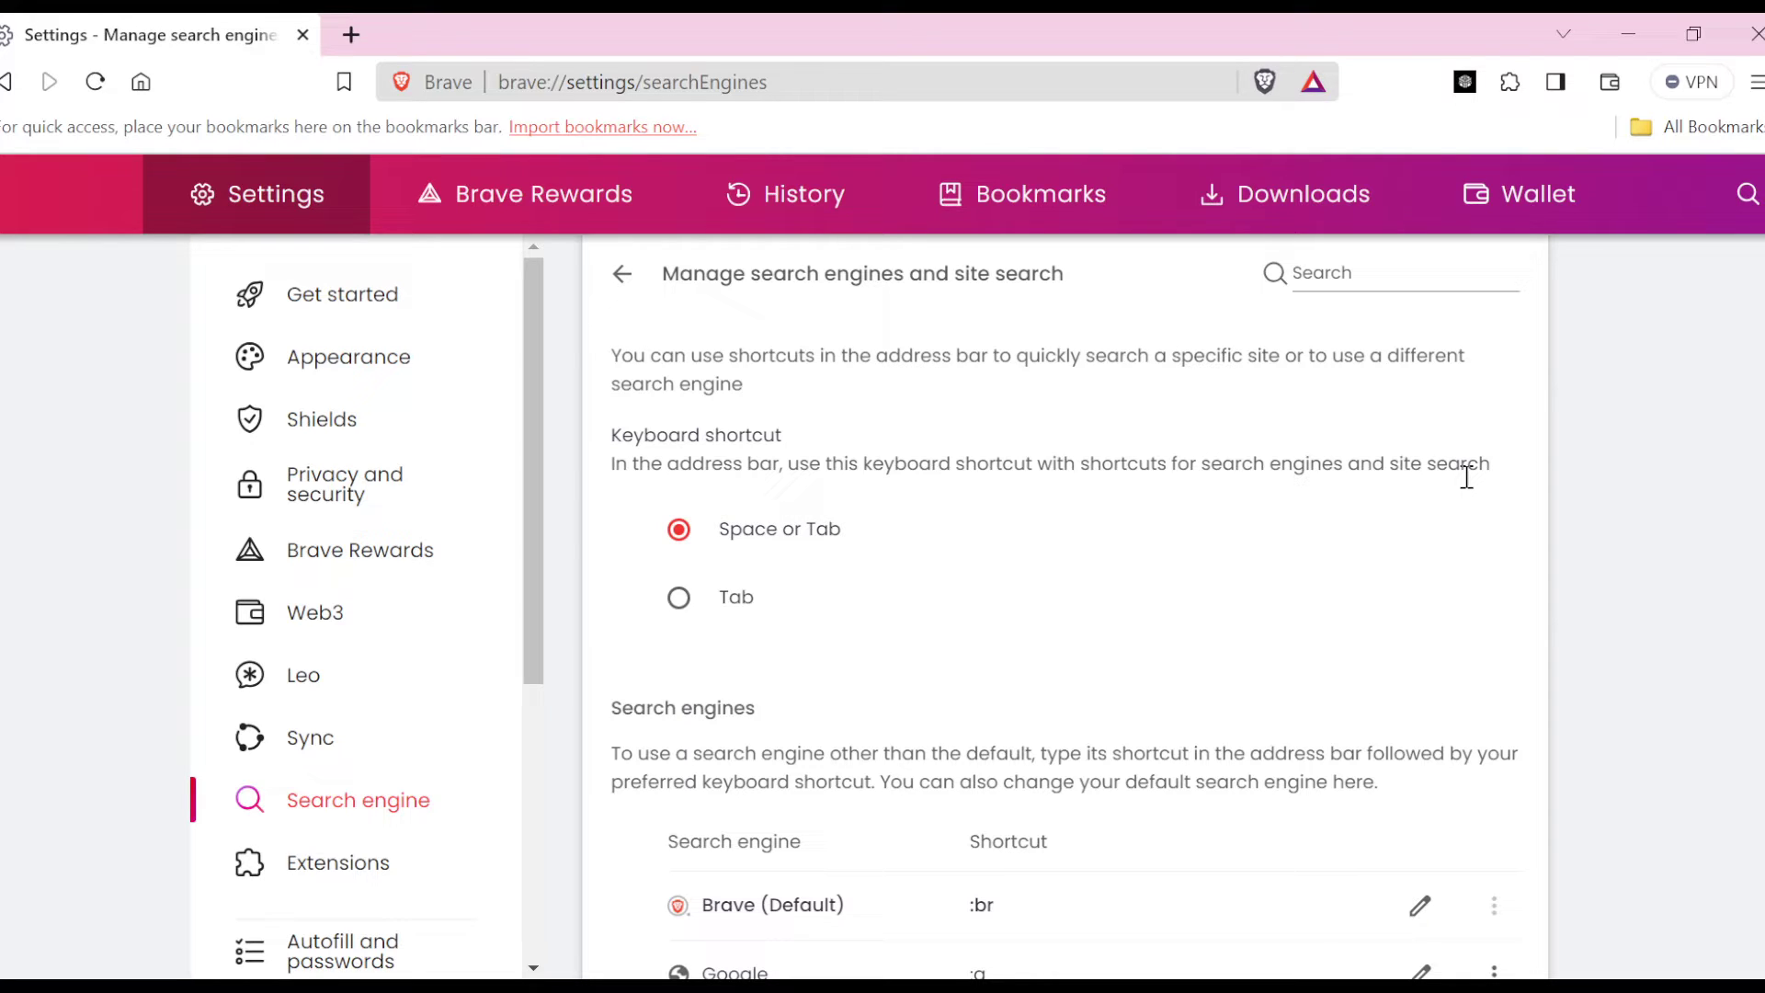
- Switch the keyboard shortcut trigger to Tab, then back to Space or Tab
{"action": "left_click", "coordinate": [678, 532]}
{"action": "left_click", "coordinate": [679, 601]}
{"action": "left_click", "coordinate": [678, 533]}
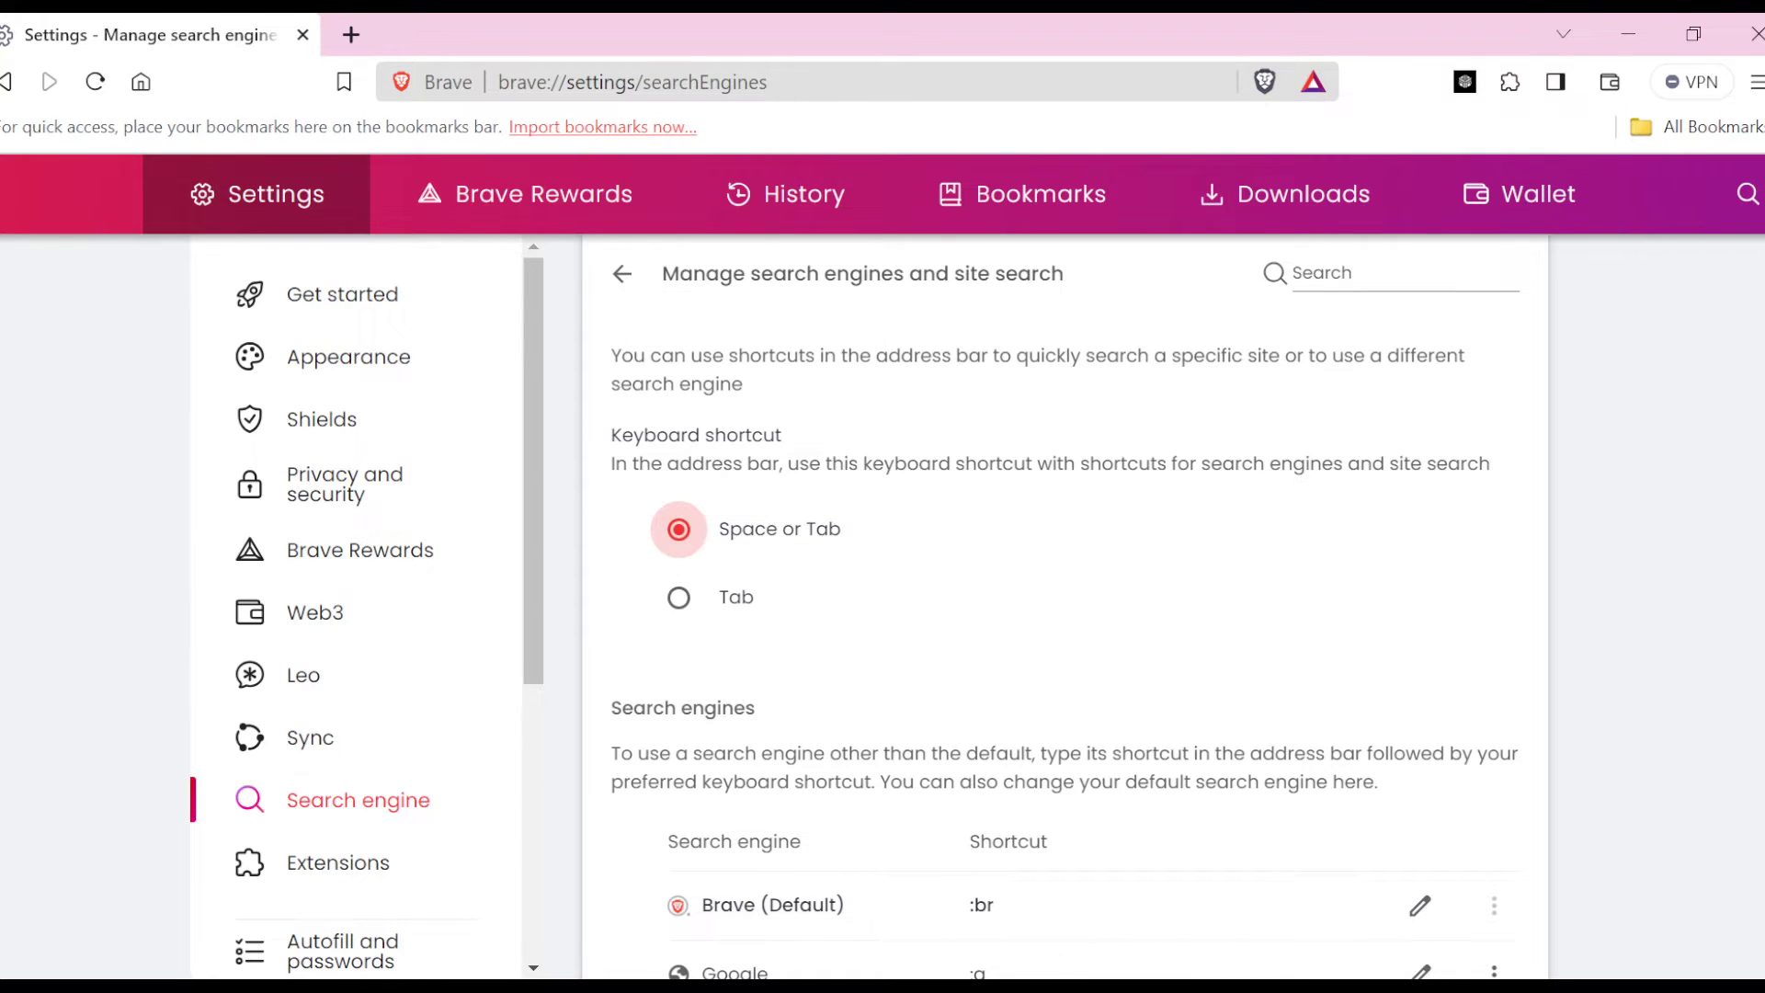
{"action": "scroll", "coordinate": [1065, 607], "scroll_direction": "down", "scroll_amount": 1}
{"action": "scroll", "coordinate": [1065, 607], "scroll_direction": "down", "scroll_amount": 1}
{"action": "scroll", "coordinate": [1064, 608], "scroll_direction": "down", "scroll_amount": 1}
{"action": "scroll", "coordinate": [1066, 608], "scroll_direction": "down", "scroll_amount": 1}
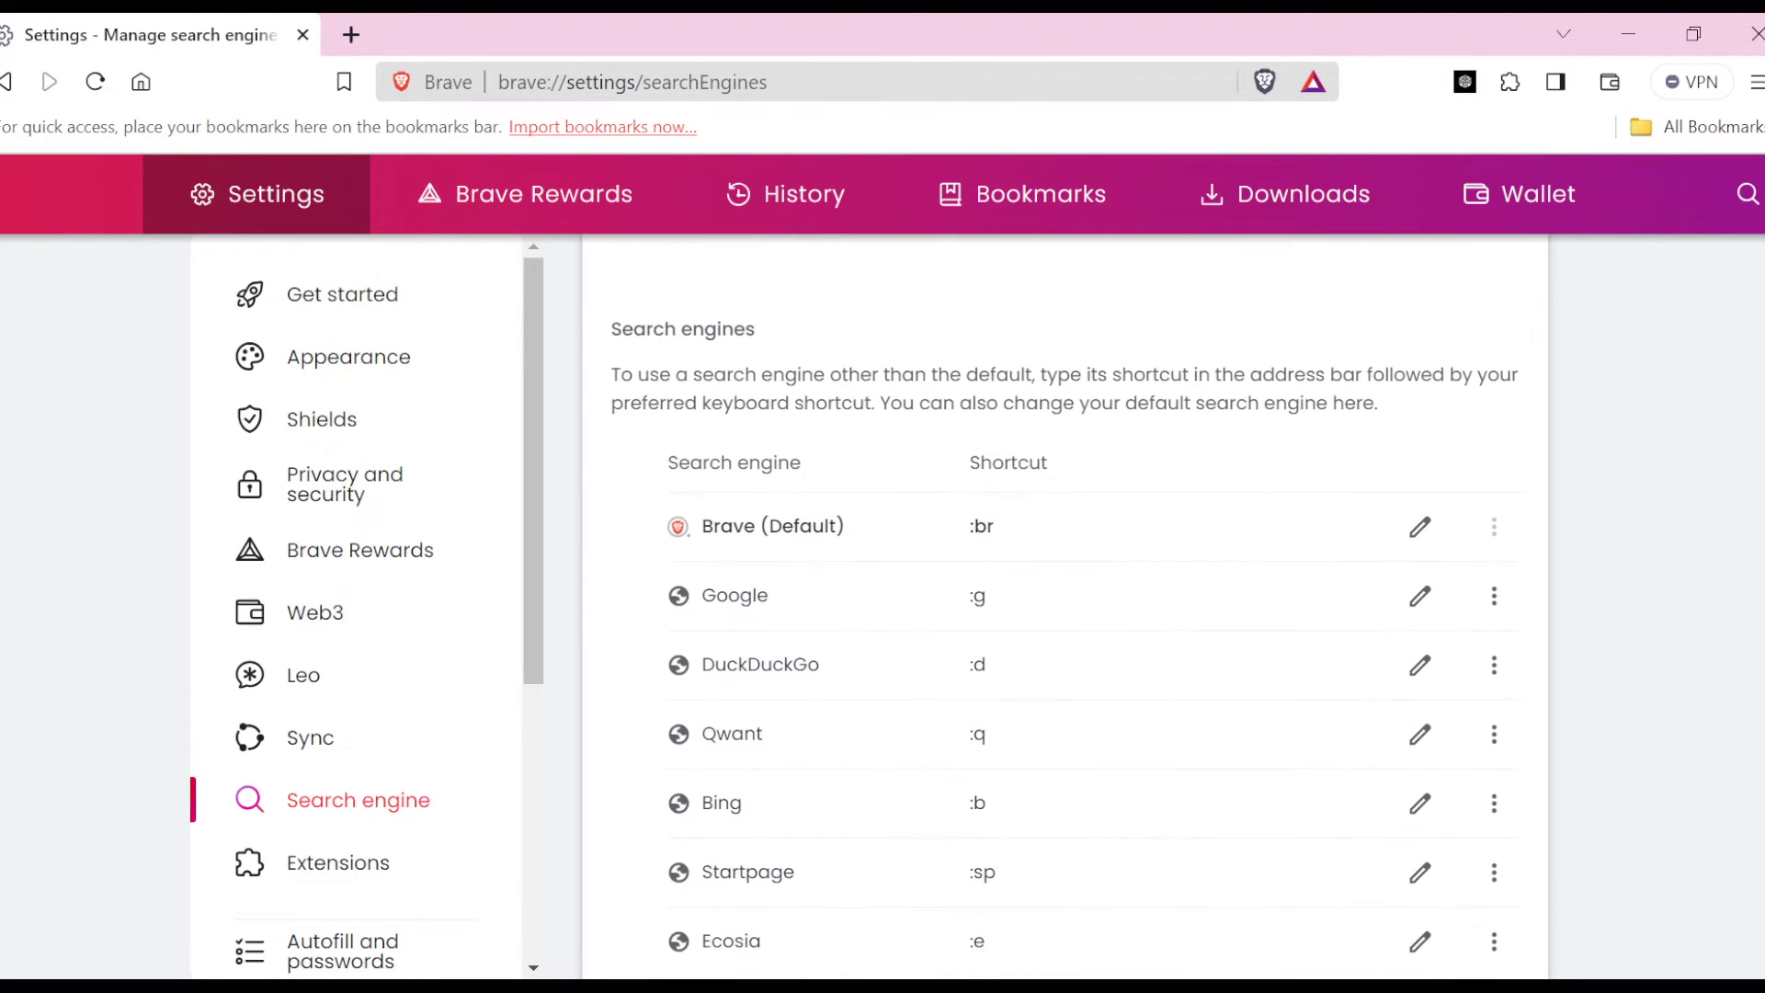
{"action": "left_click", "coordinate": [1419, 526]}
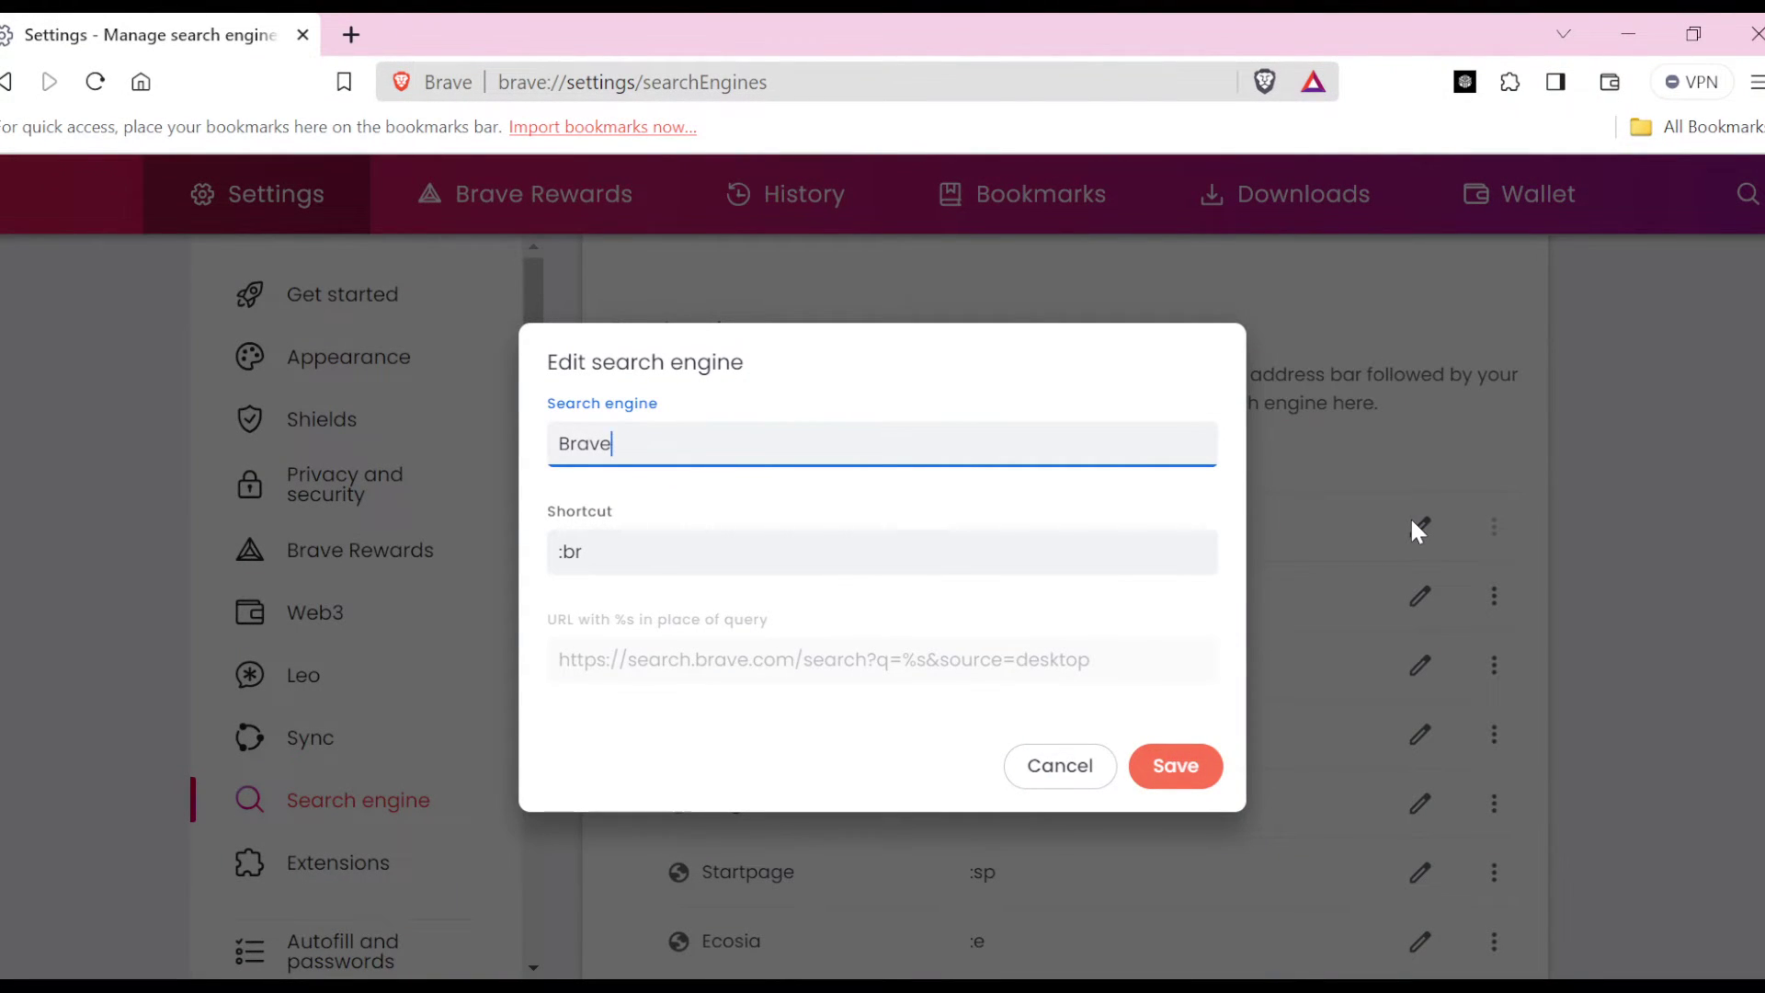
{"action": "left_click", "coordinate": [1077, 767]}
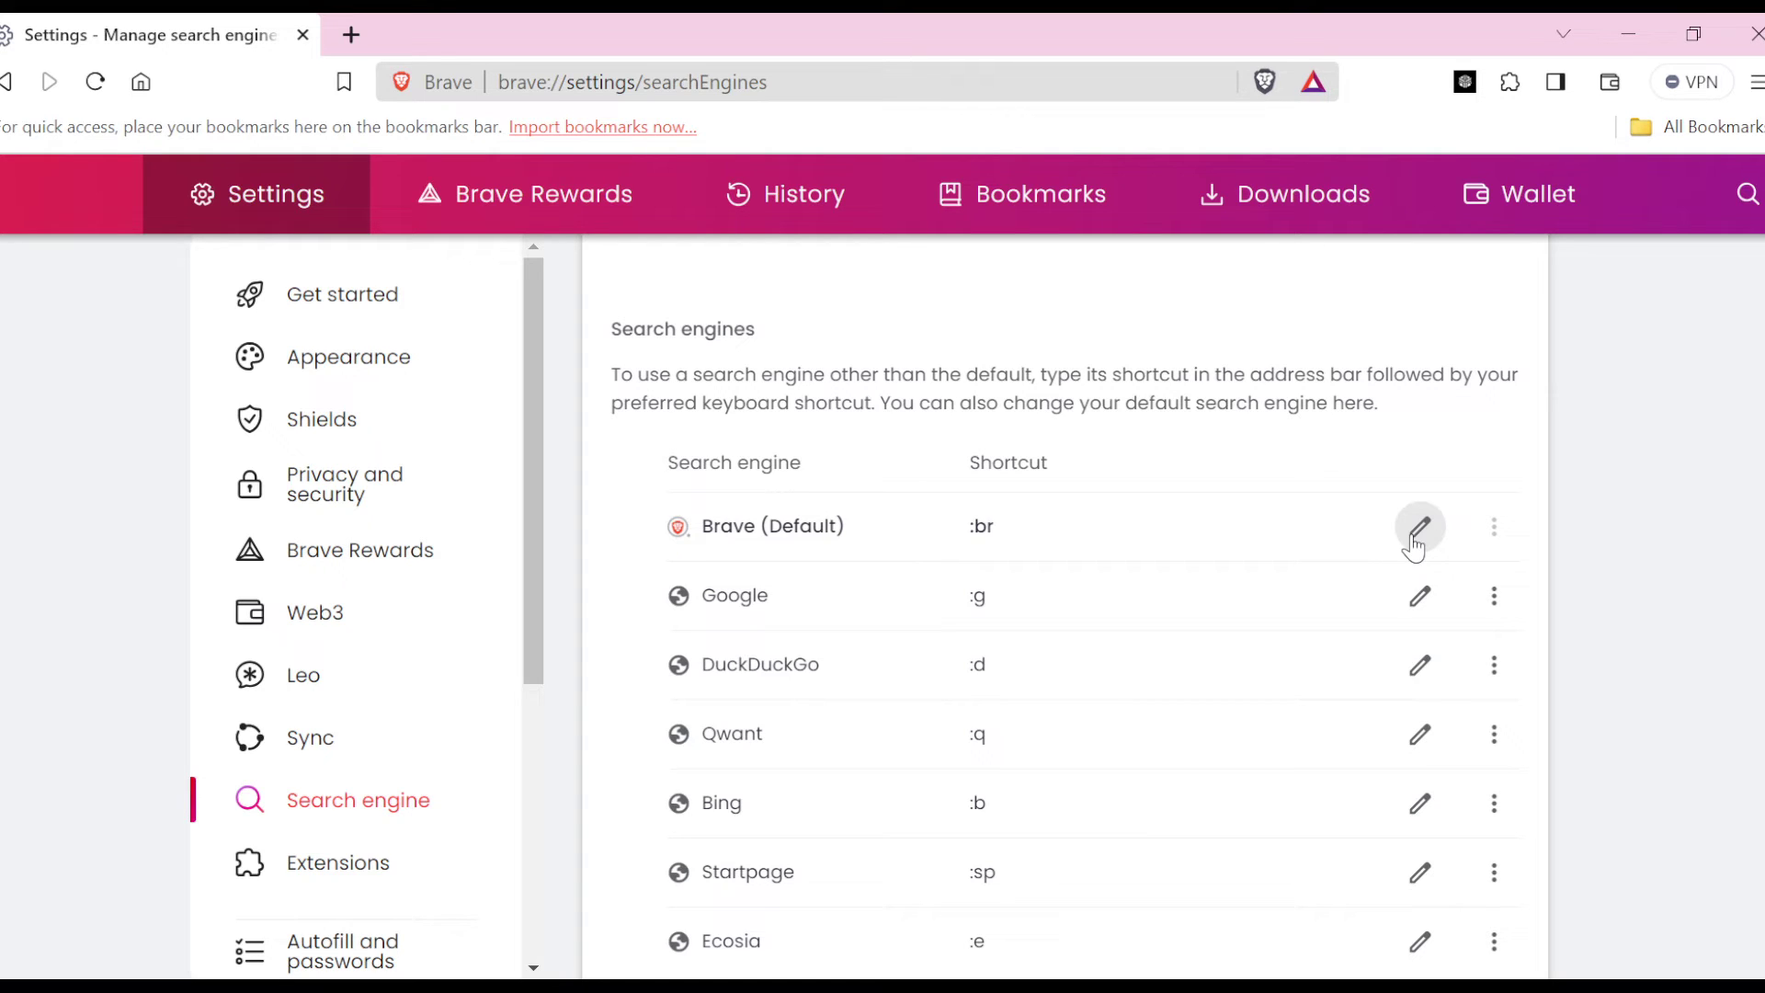
{"action": "left_click", "coordinate": [1419, 530]}
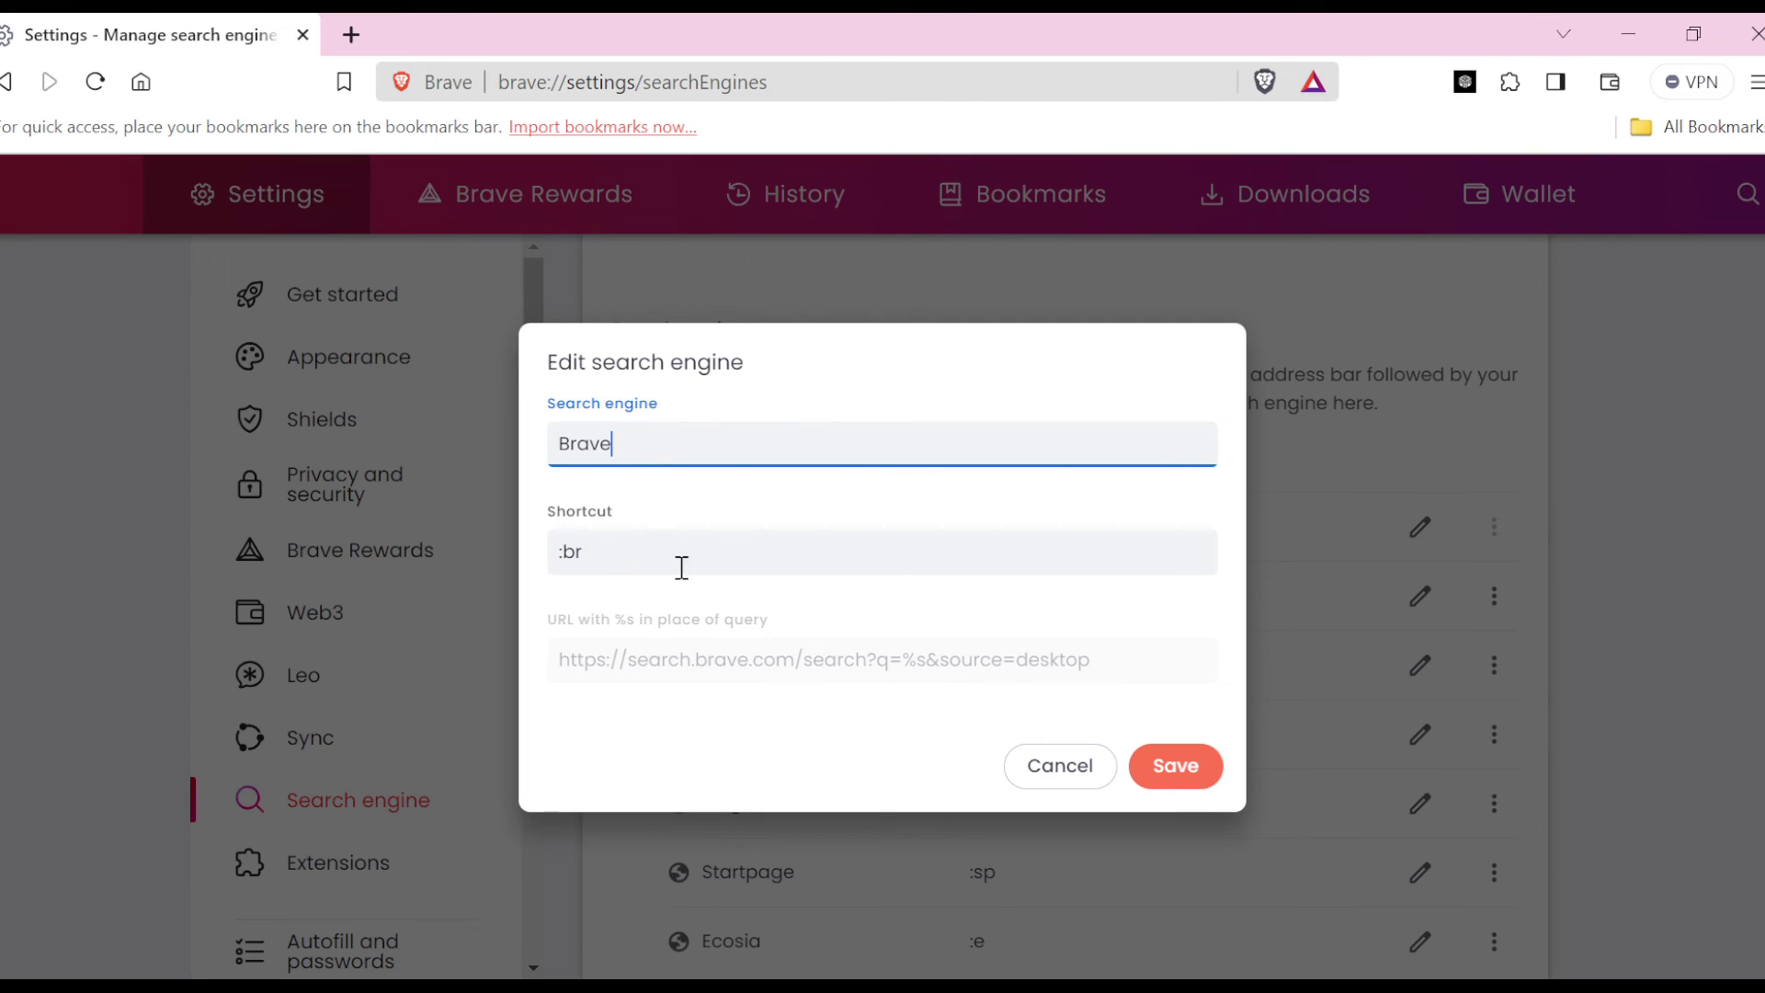
{"action": "left_click", "coordinate": [1179, 767]}
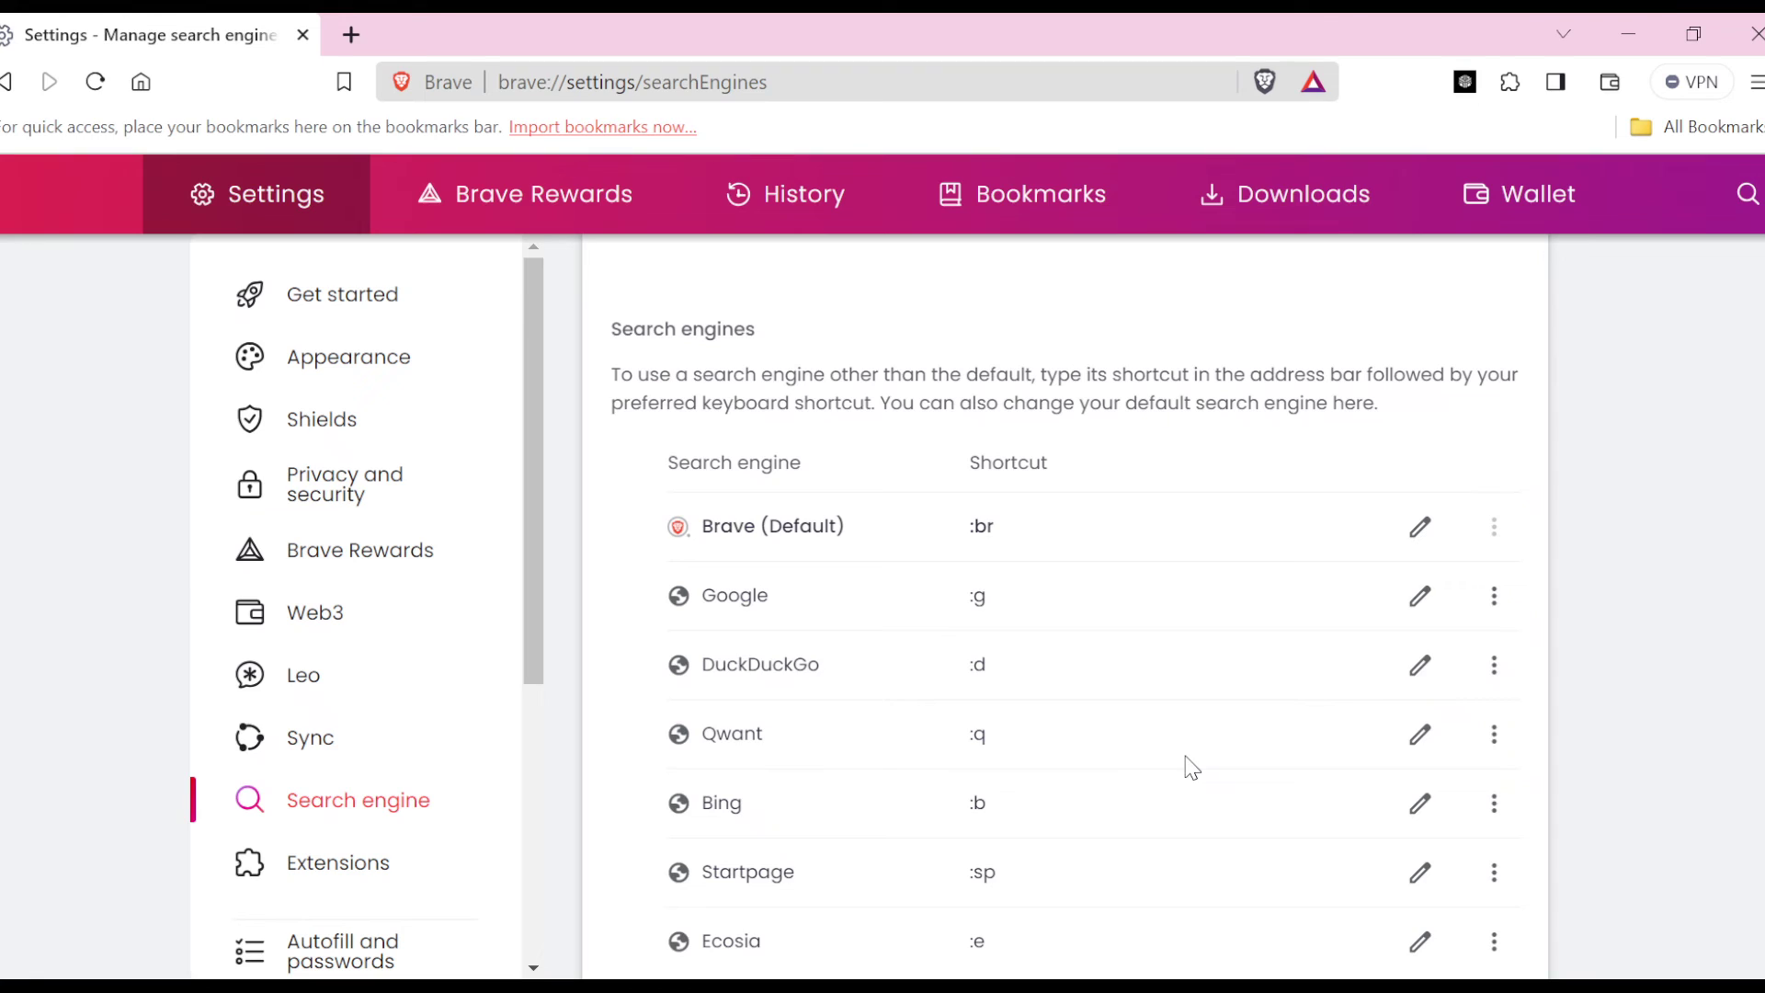